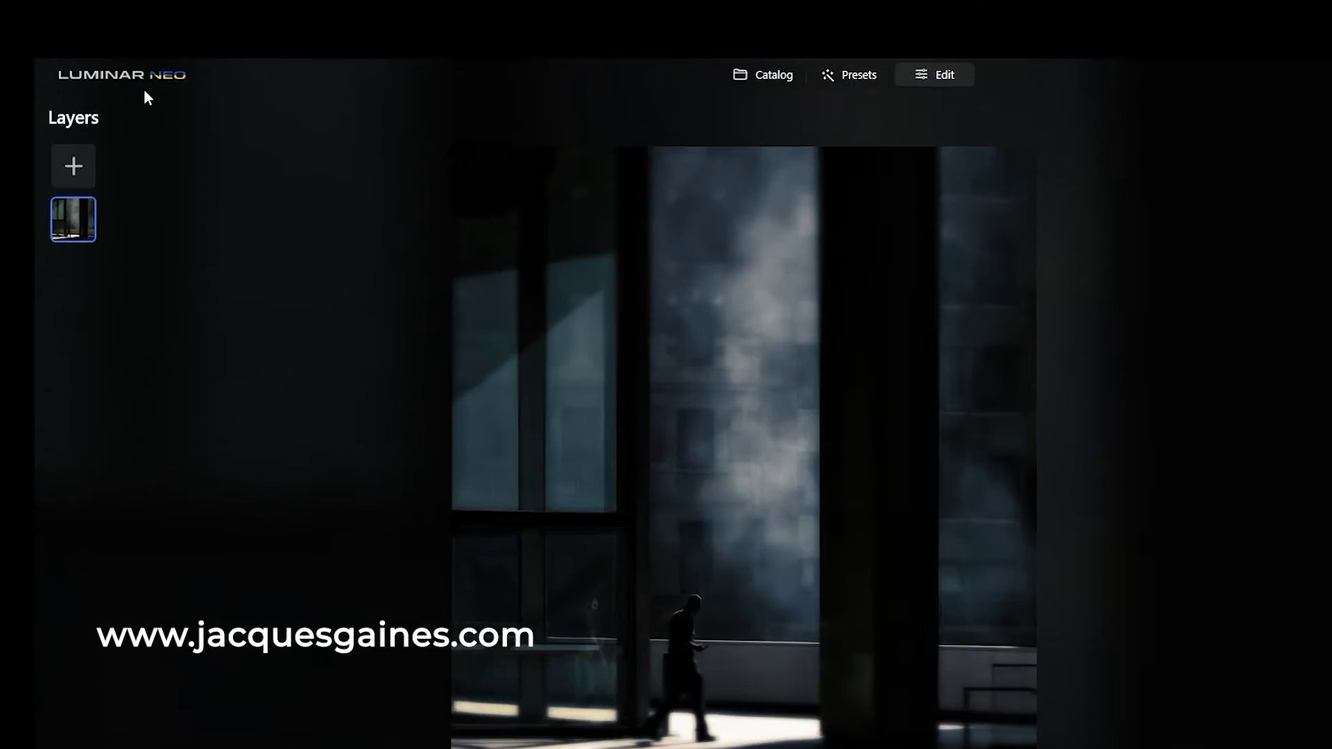
Open the application's main menu to look at its commands, then close it again.
left_click(79, 13)
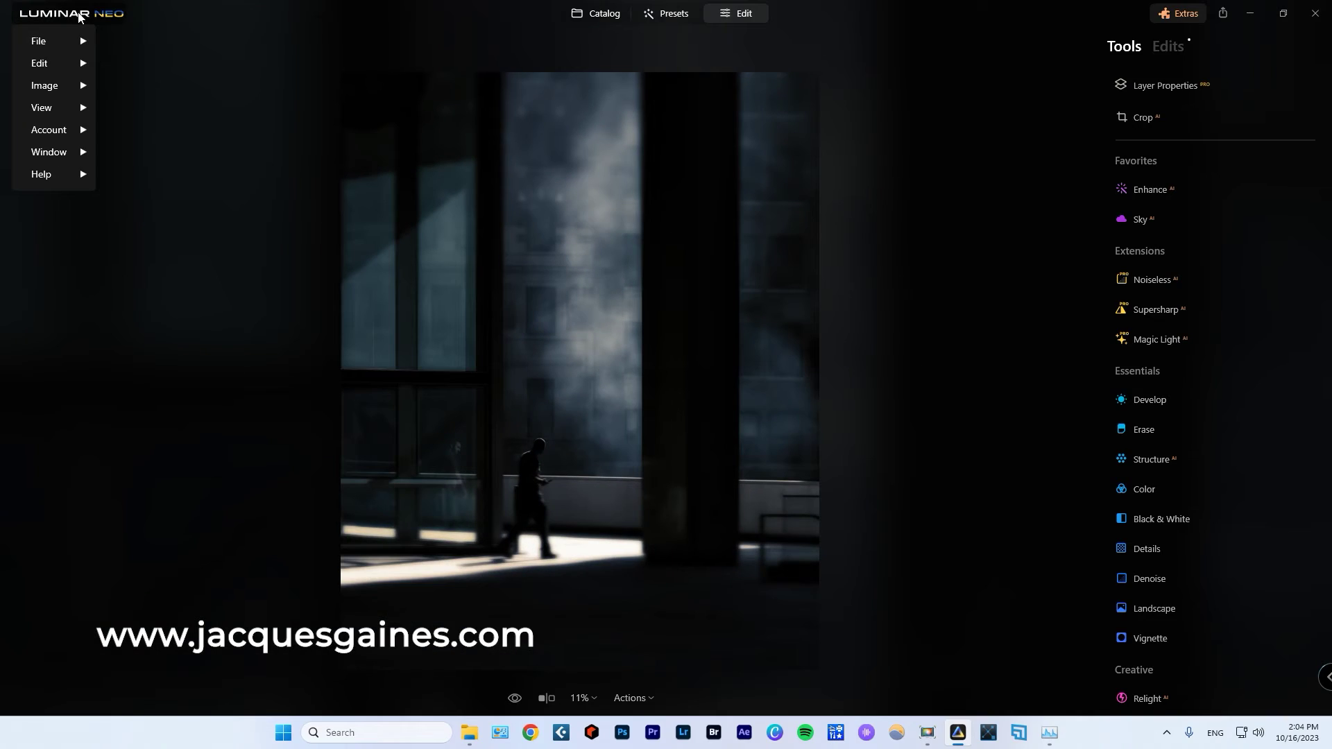
mouse_move(69, 51)
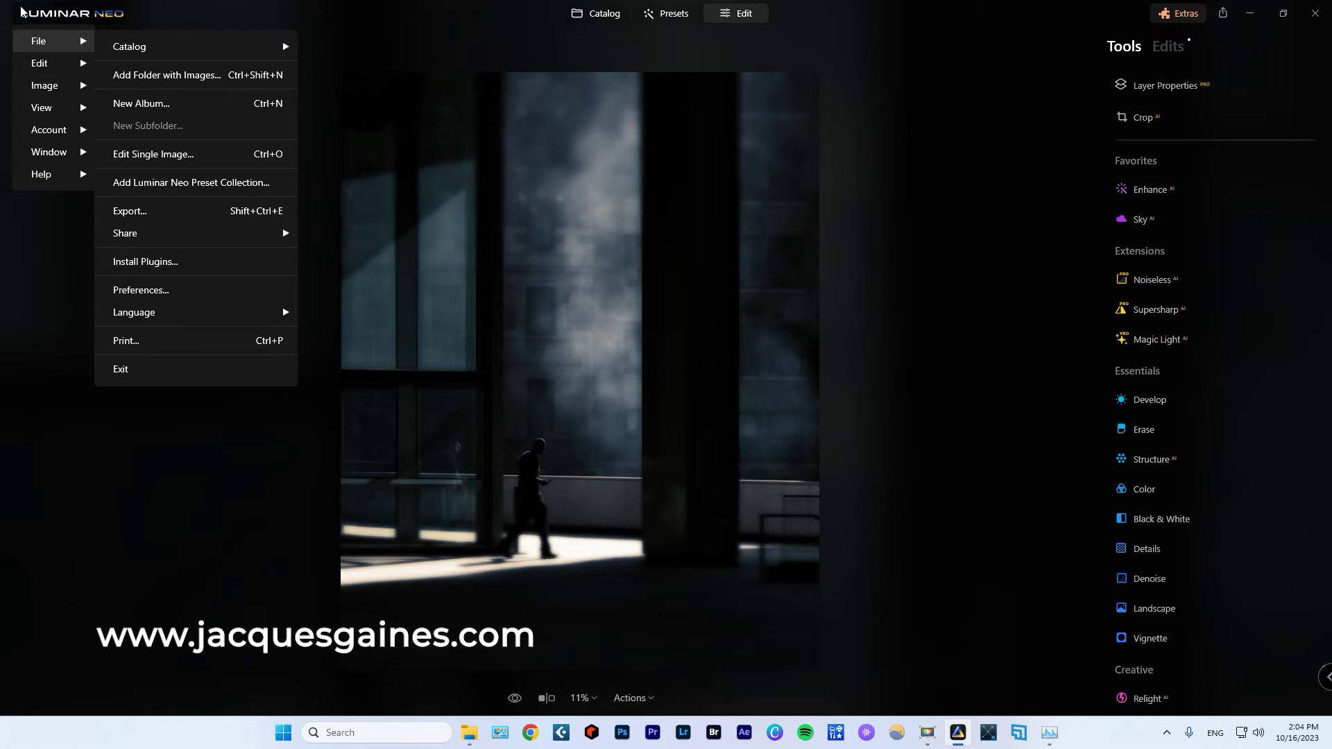
left_click(73, 14)
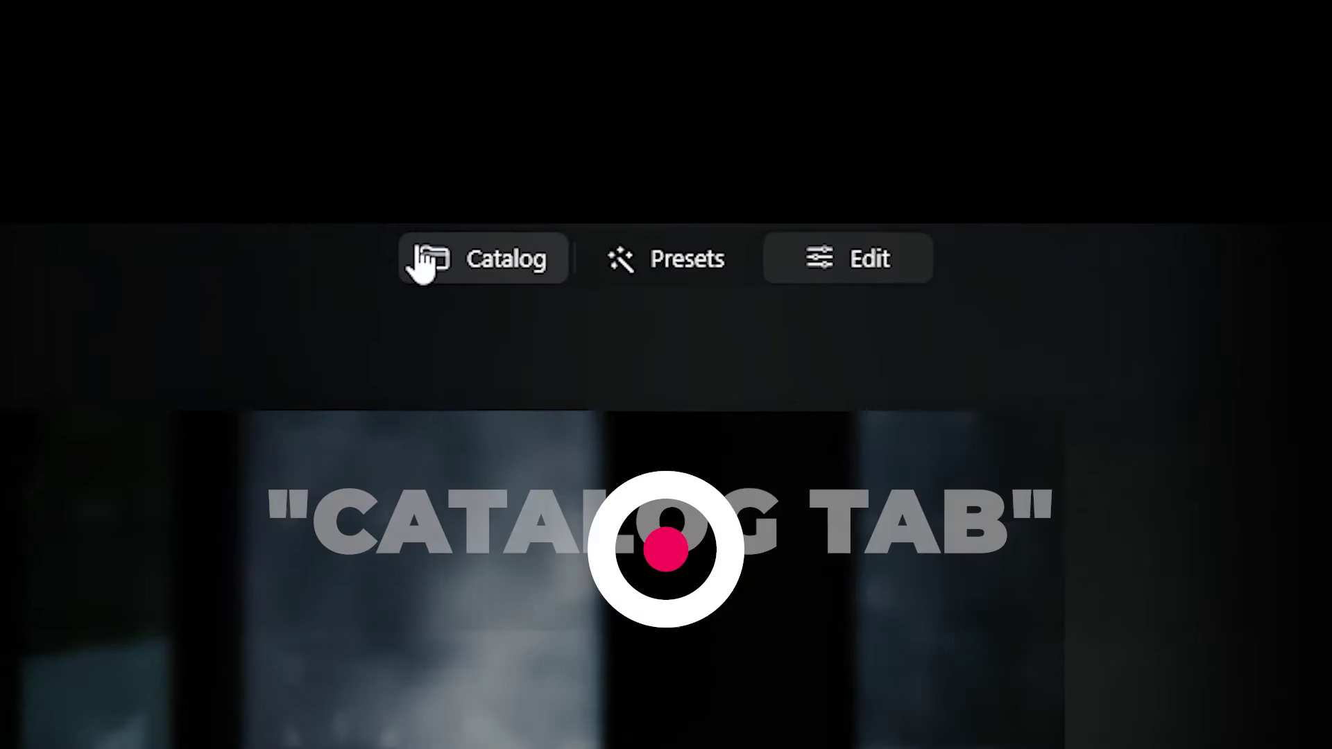
Browse the Catalog grid and open the cypress-lined Tuscan hills photo in single-image view.
left_click(395, 277)
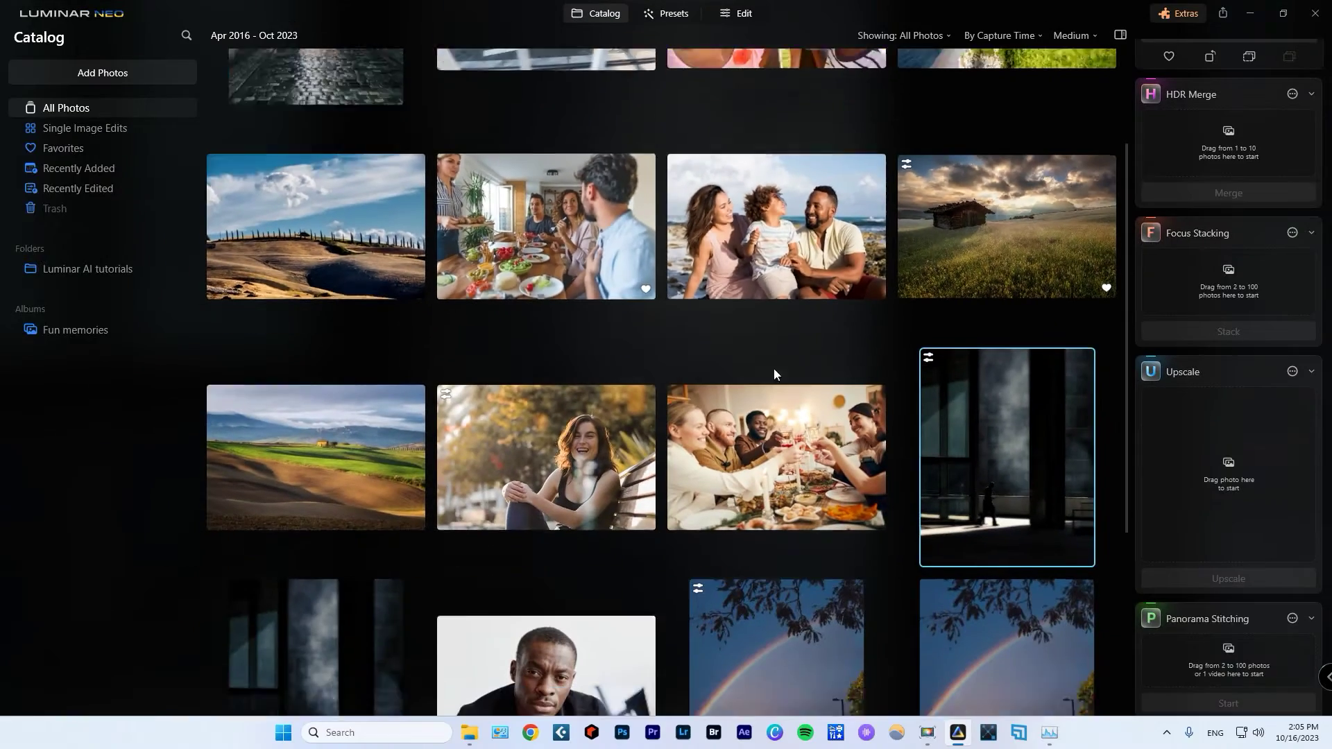
scroll(770, 622, "down", 4)
scroll(629, 663, "up", 6)
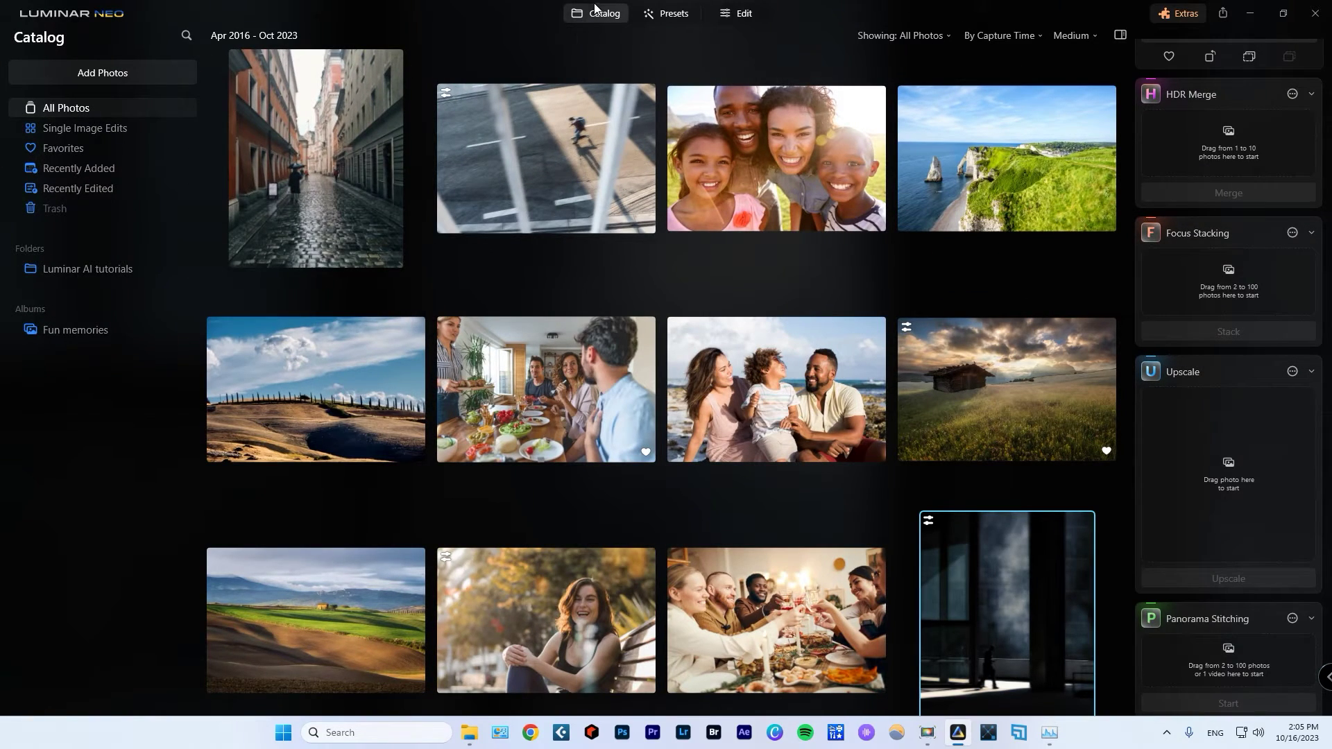
scroll(583, 31, "down", 1)
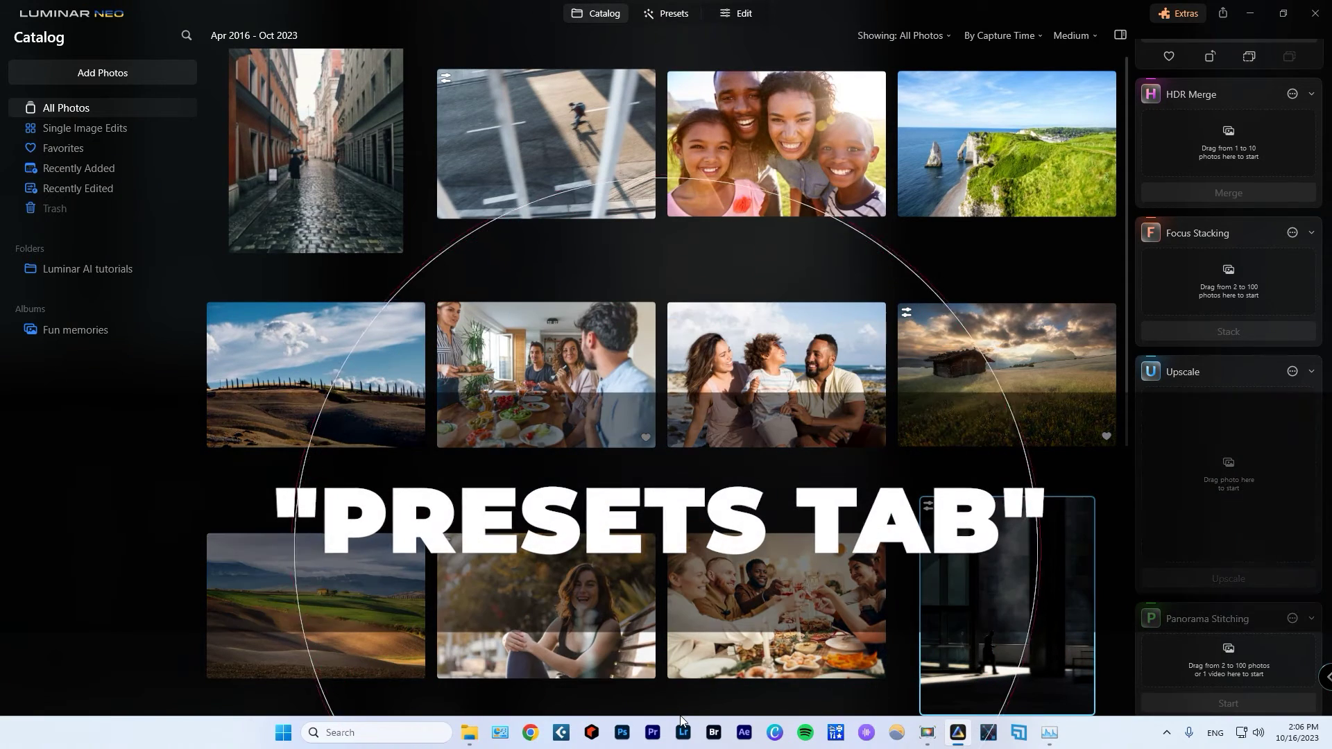
left_click(276, 364)
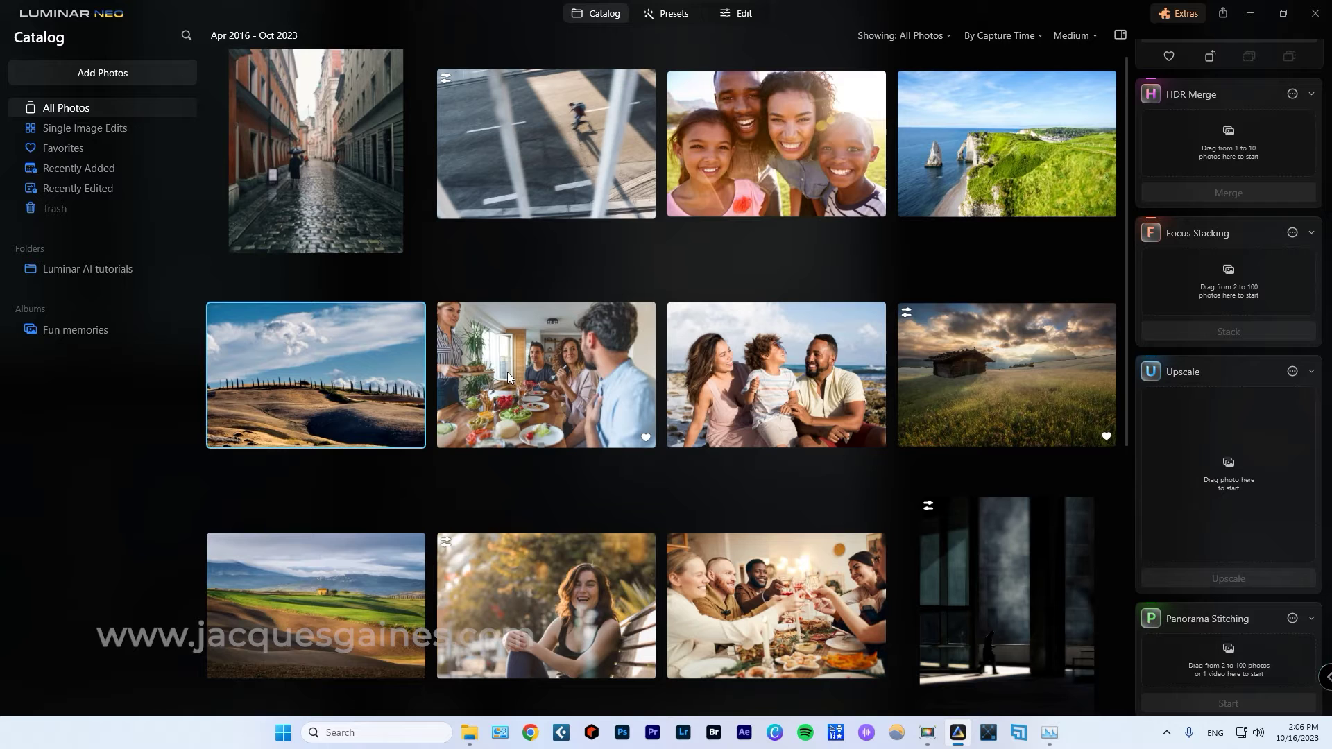
double_click(276, 364)
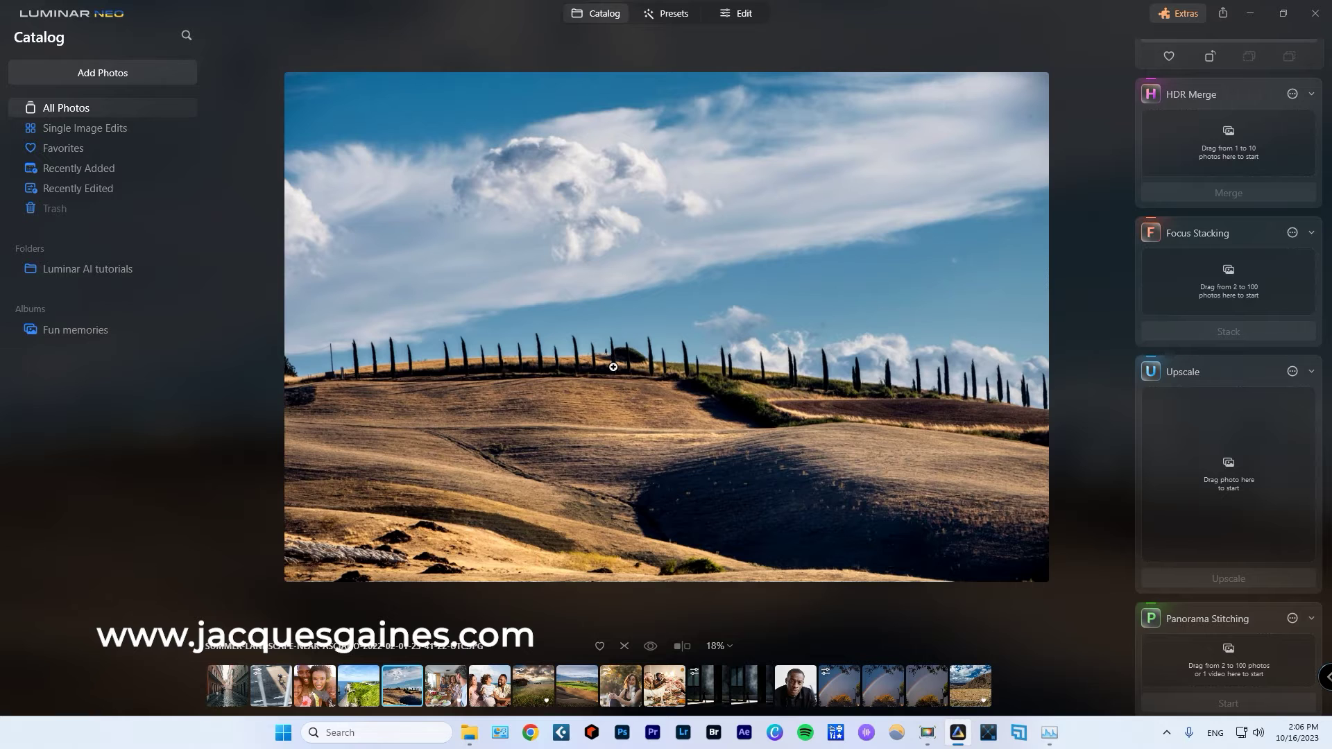
From the Artistic › Easy Landscapes suggestions, try Long Exposure and Sunset, finishing with Clean Light.
left_click(662, 16)
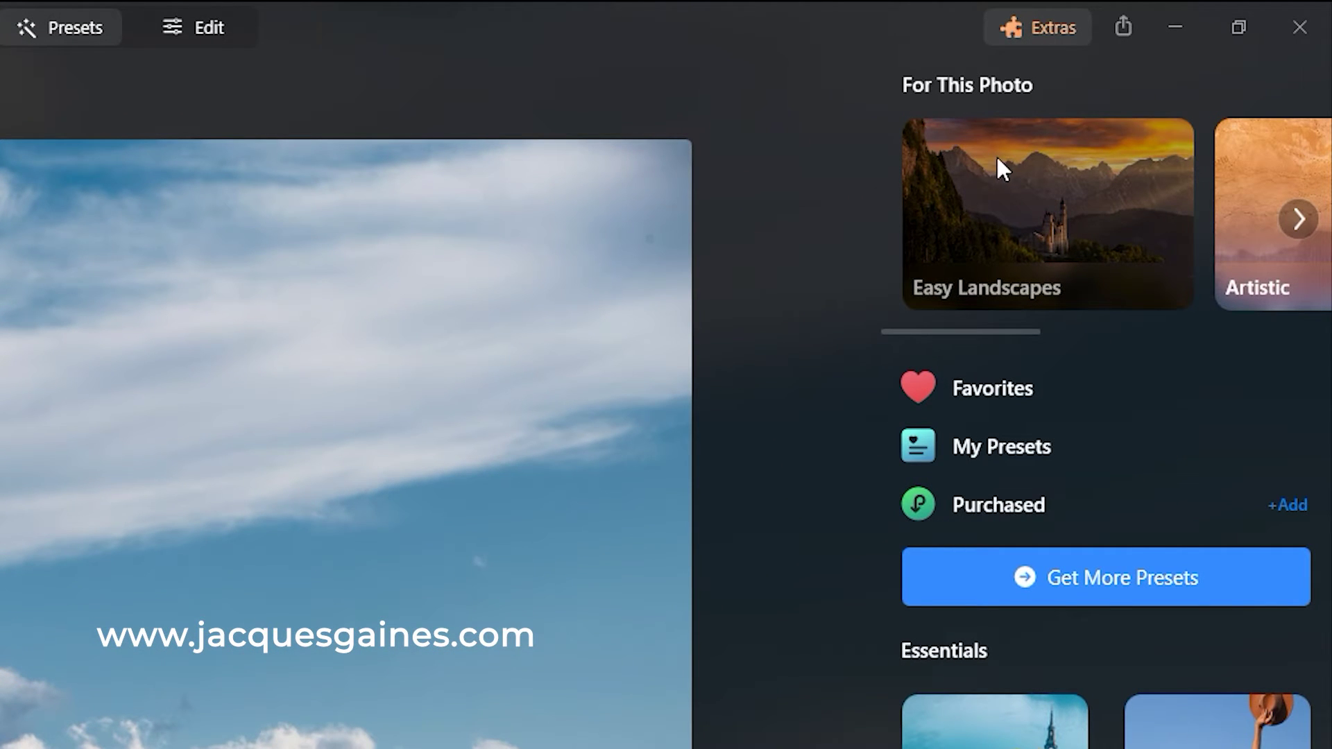
left_click(1294, 198)
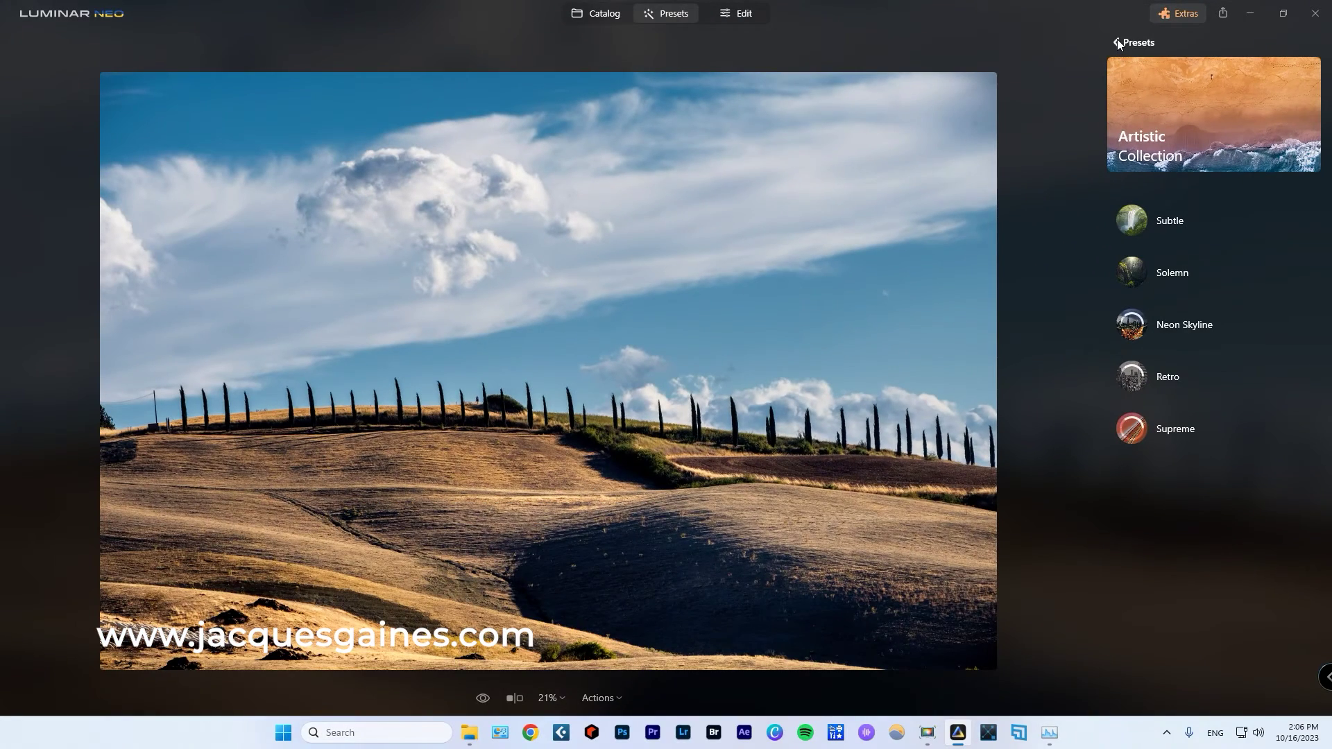
left_click(1117, 43)
left_click(1166, 96)
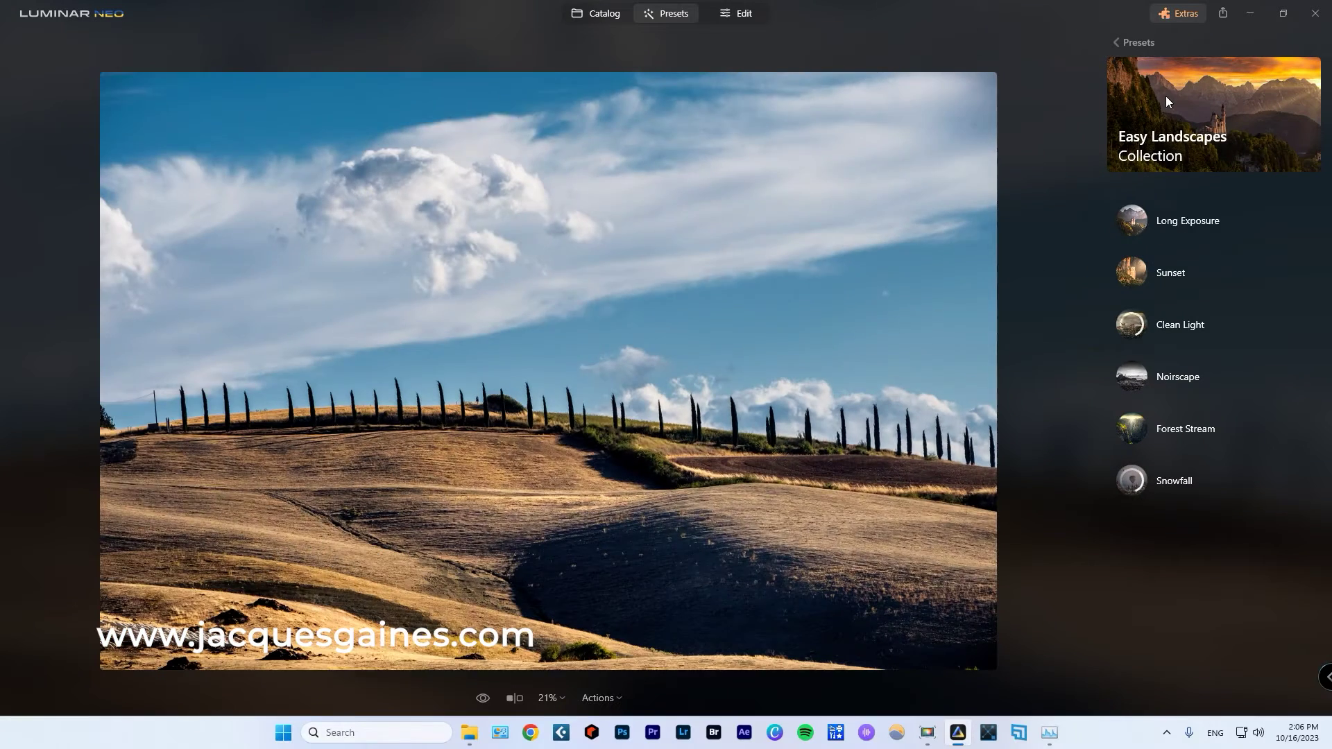
left_click(1134, 222)
left_click(1136, 265)
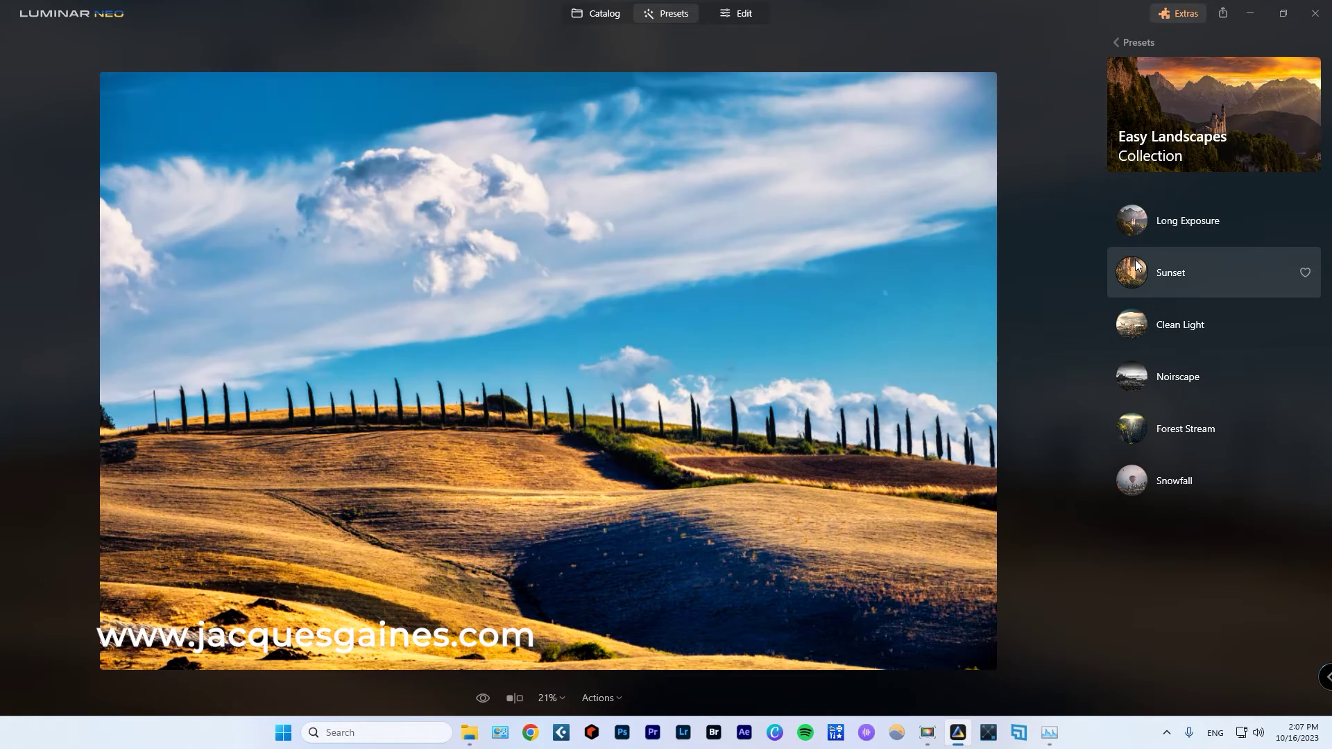
left_click(1150, 321)
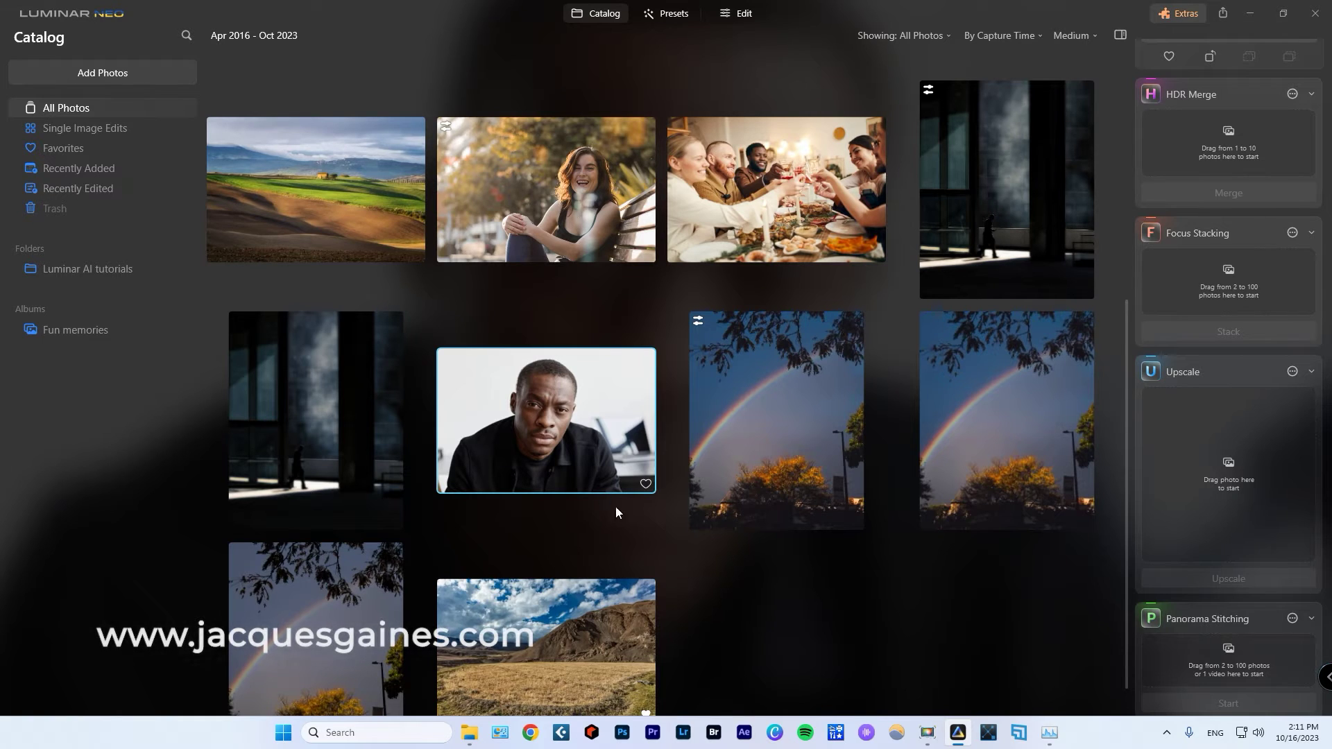
Open the man's portrait and show the Closeups collection from its For This Photo preset suggestions.
double_click(527, 417)
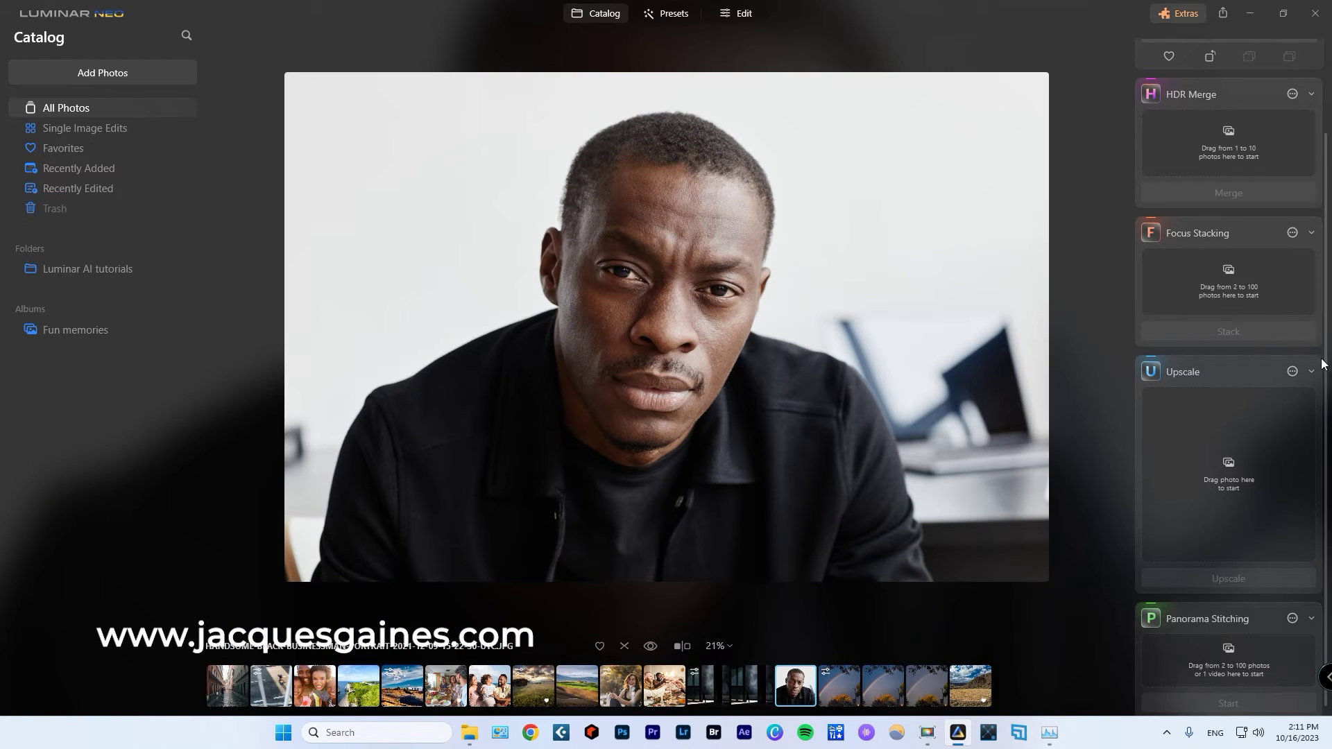
left_click(672, 15)
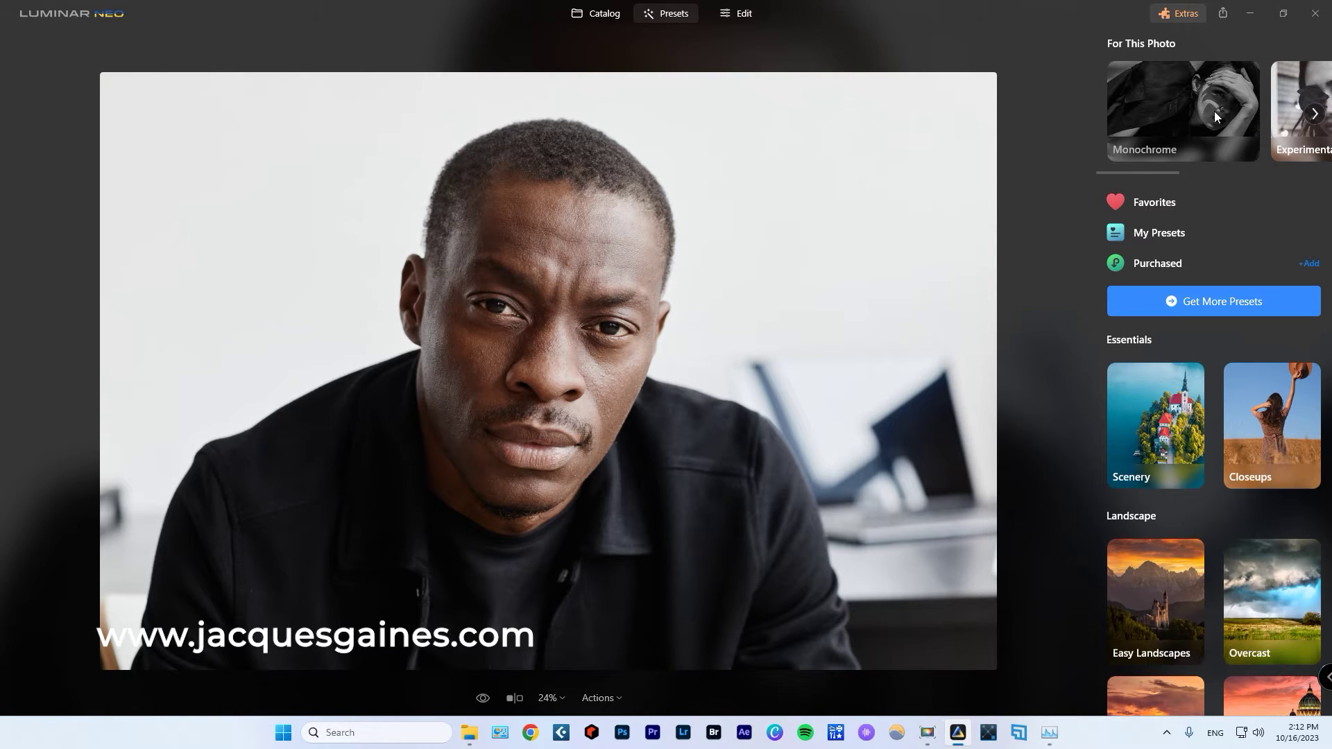
left_click(1314, 114)
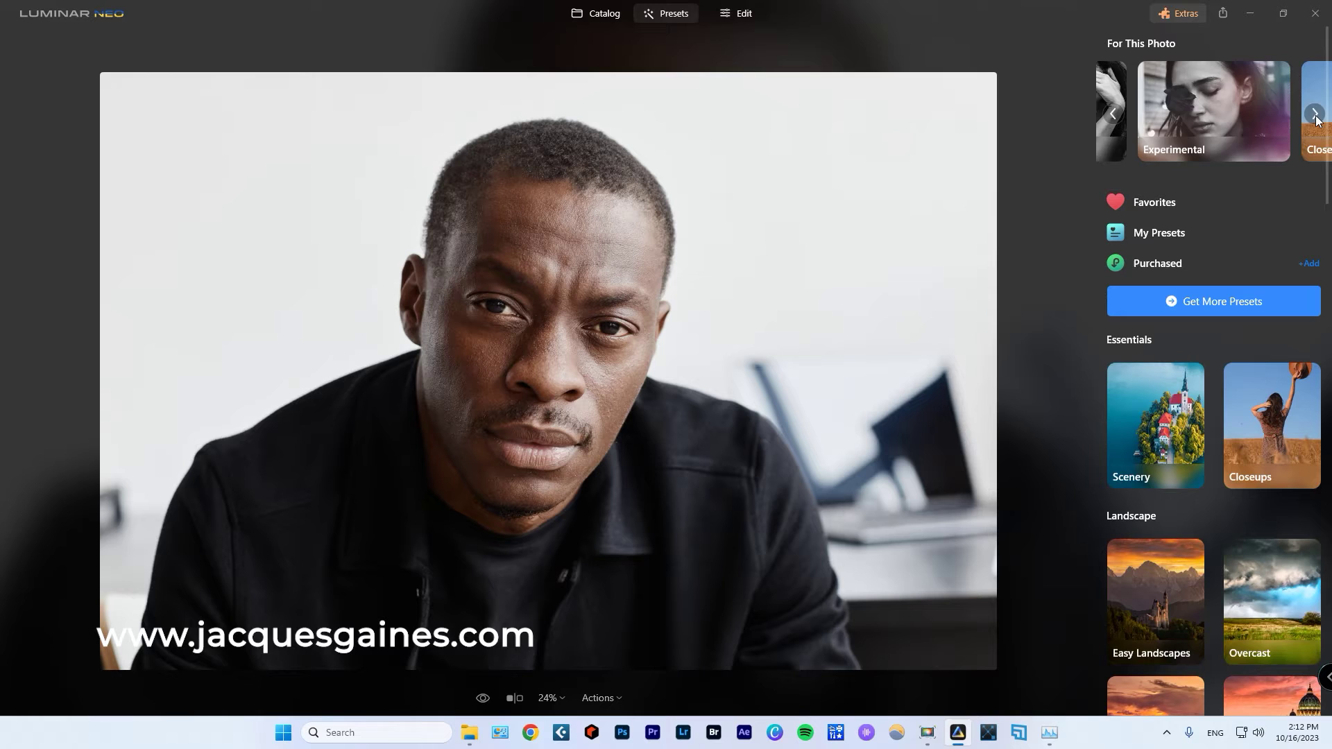
left_click(1314, 114)
left_click(1222, 115)
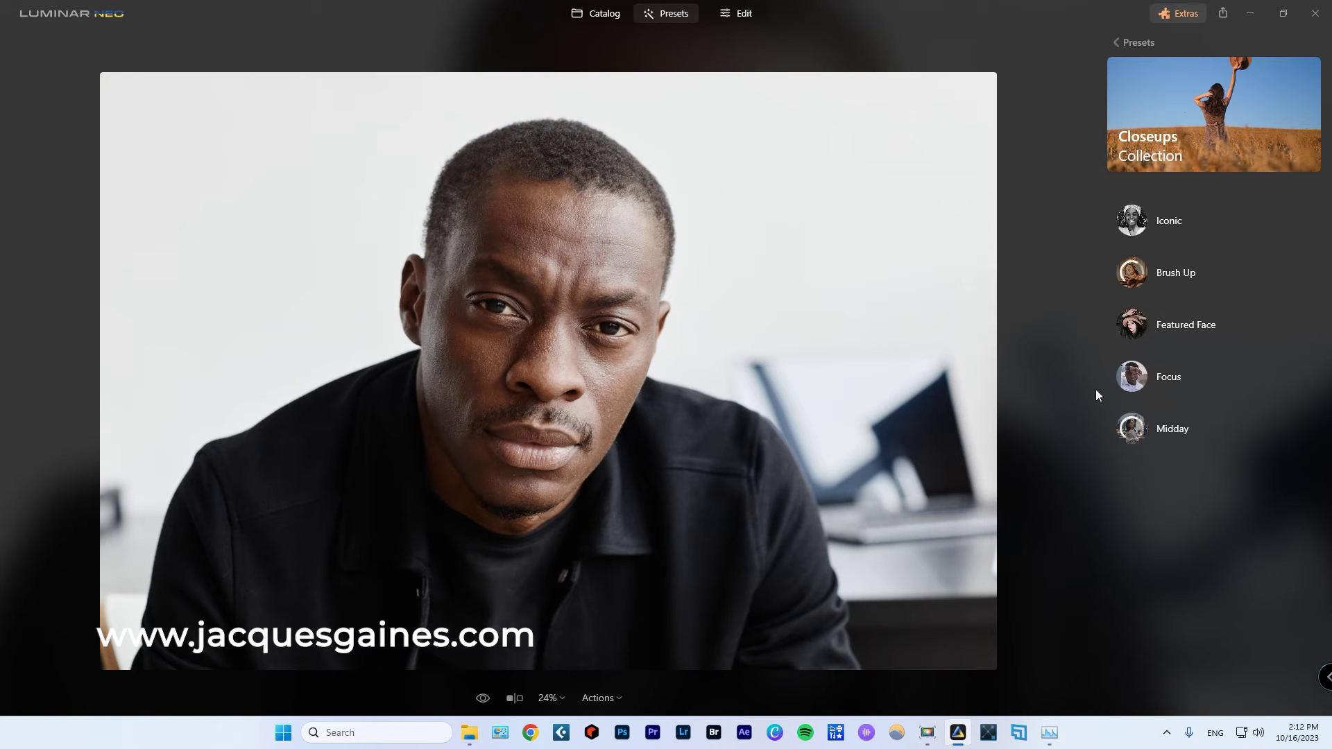
Preview Brush Up, Iconic, Featured Face, Focus and Midday, then apply Focus at strength 75.
left_click(1141, 284)
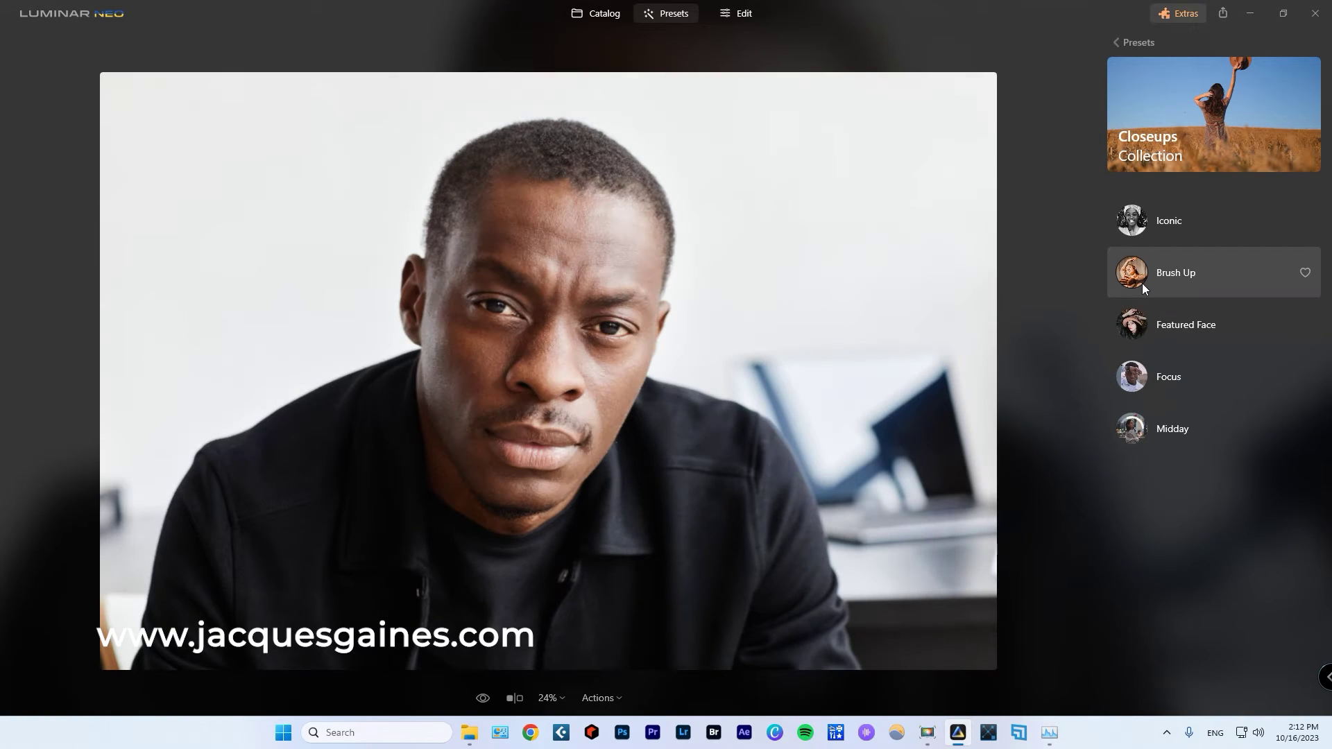
left_click(1150, 216)
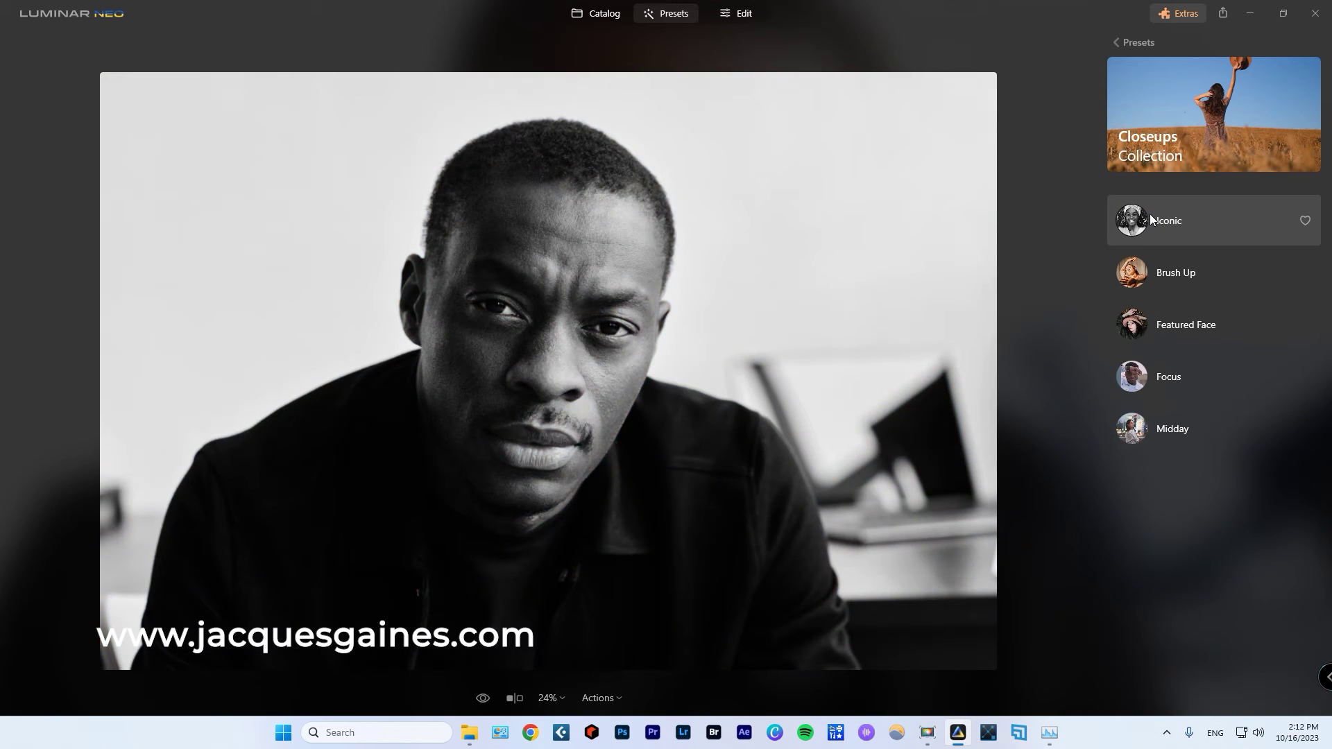
left_click(1150, 271)
left_click(1141, 328)
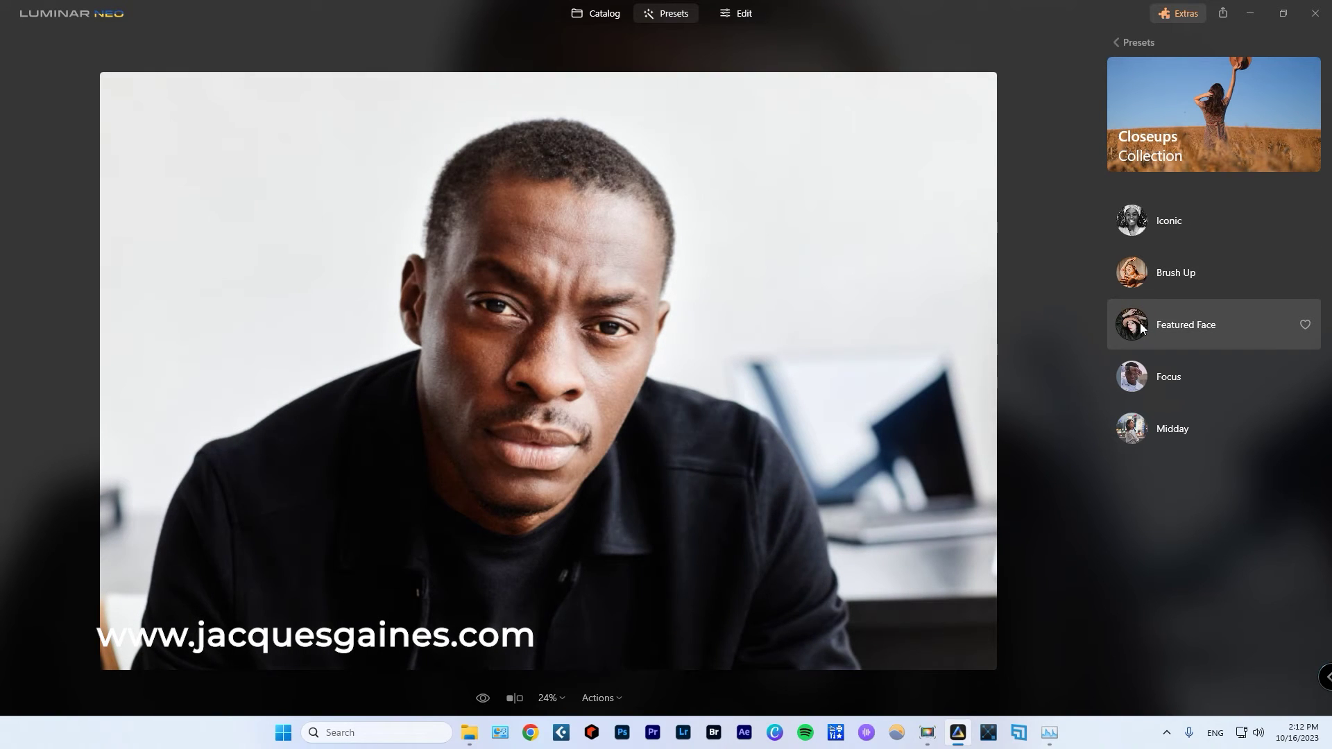
left_click(1143, 376)
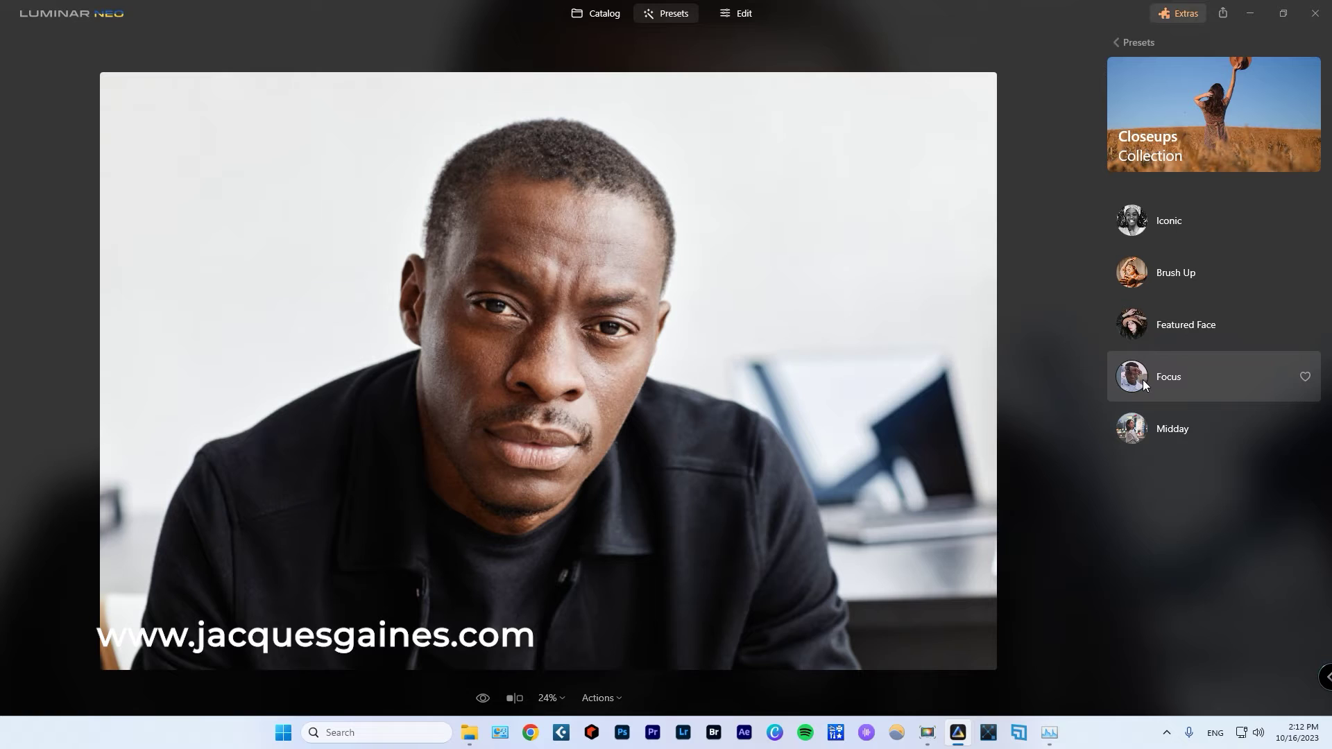
left_click(1143, 423)
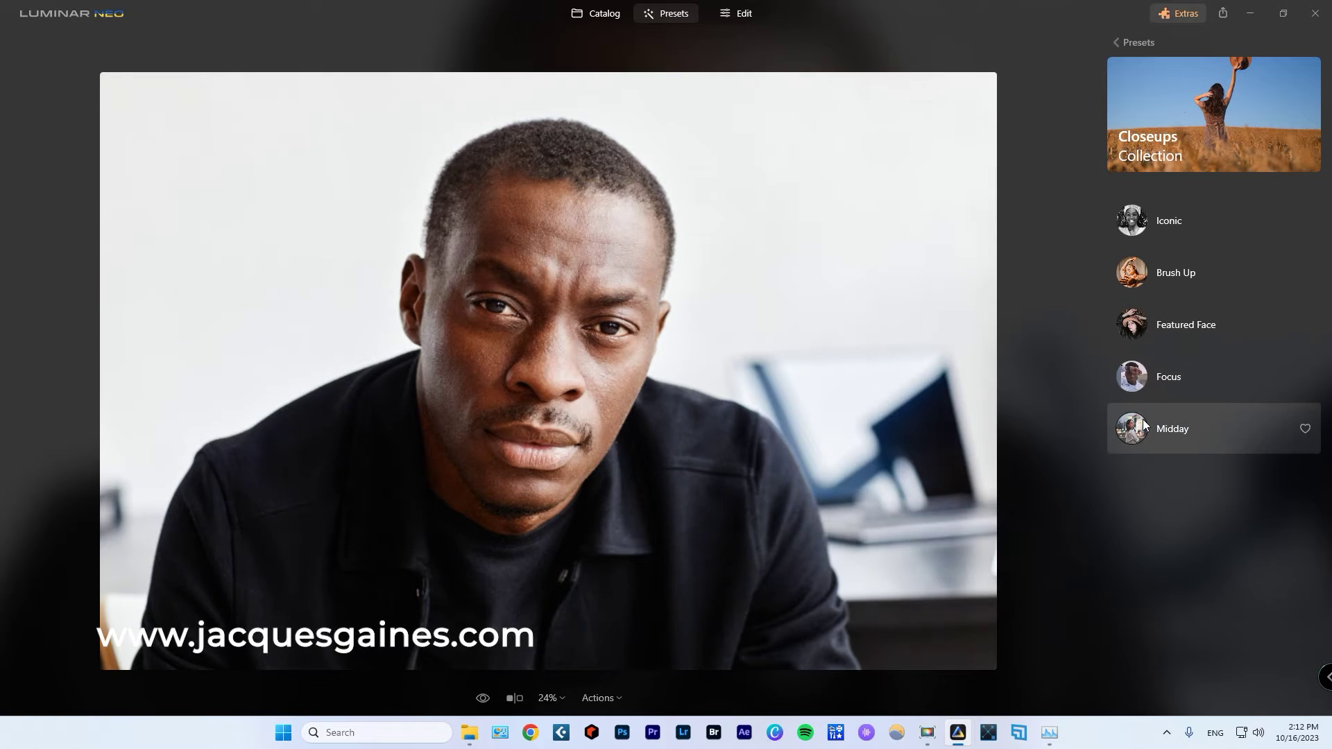
left_click(1132, 373)
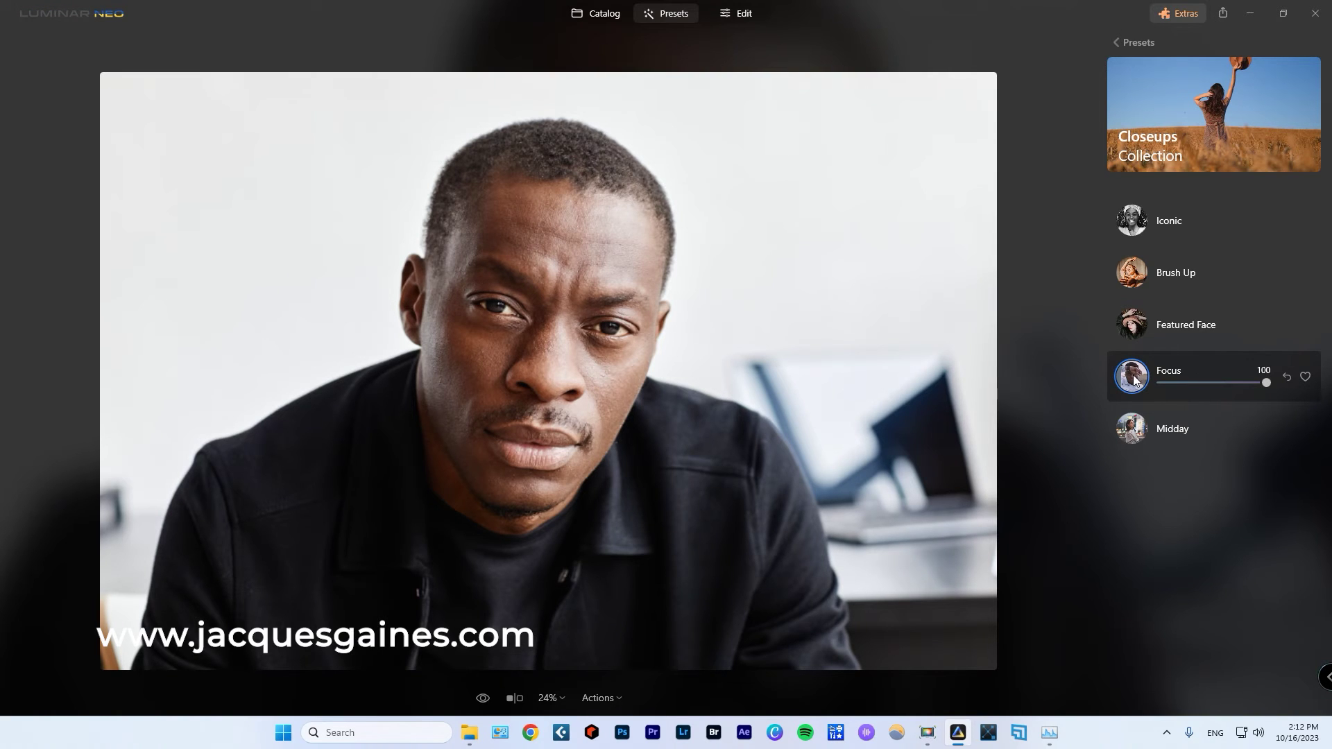
mouse_move(1265, 383)
left_mouse_down()
mouse_move(1239, 383)
mouse_move(1266, 382)
left_mouse_up()
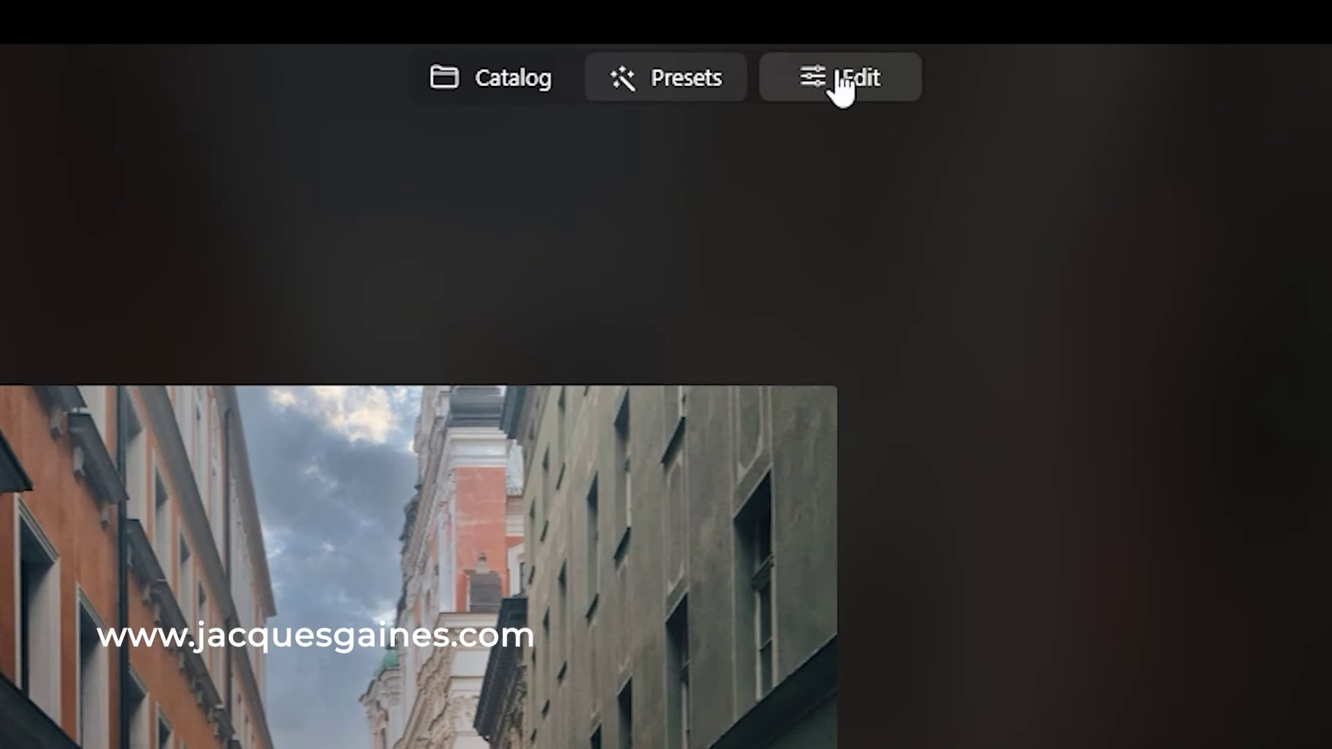
Switch the rainy cobblestone street photo into the Edit workspace to list its adjustment tools.
left_click(734, 14)
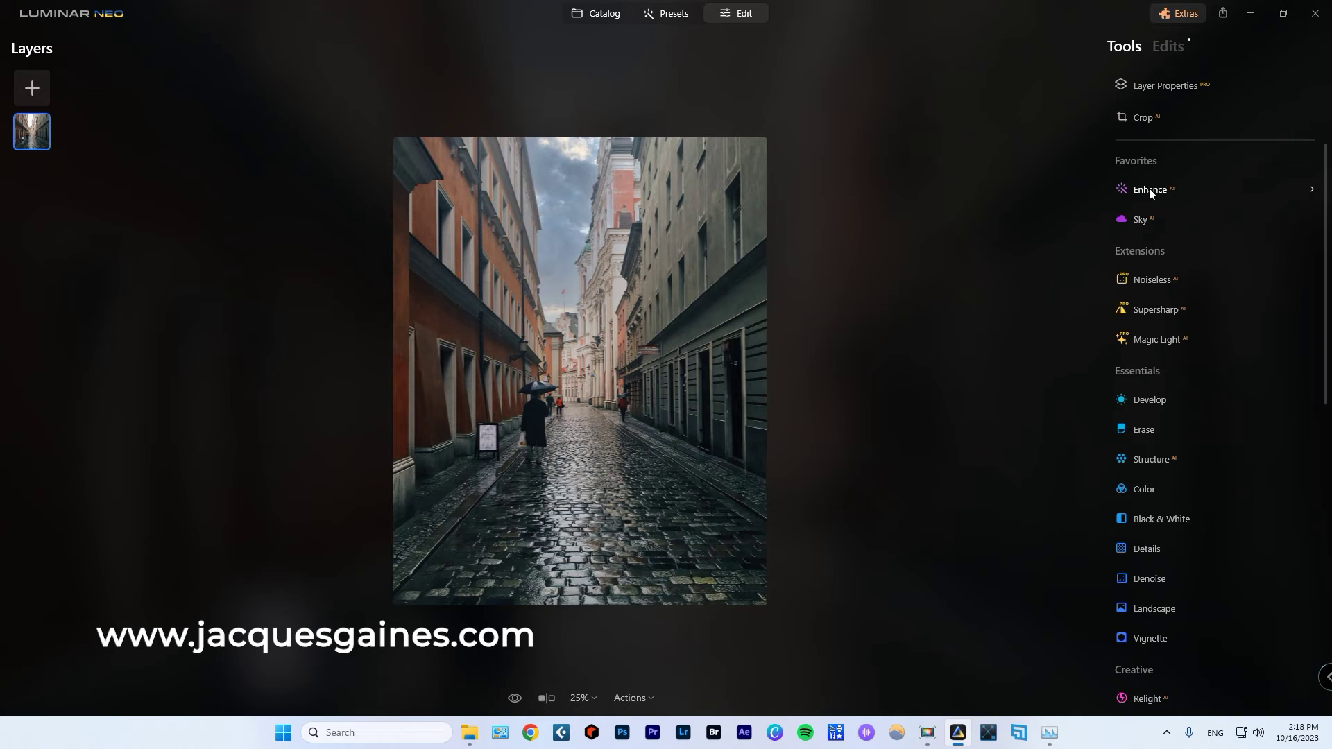
scroll(1153, 257, "down", 10)
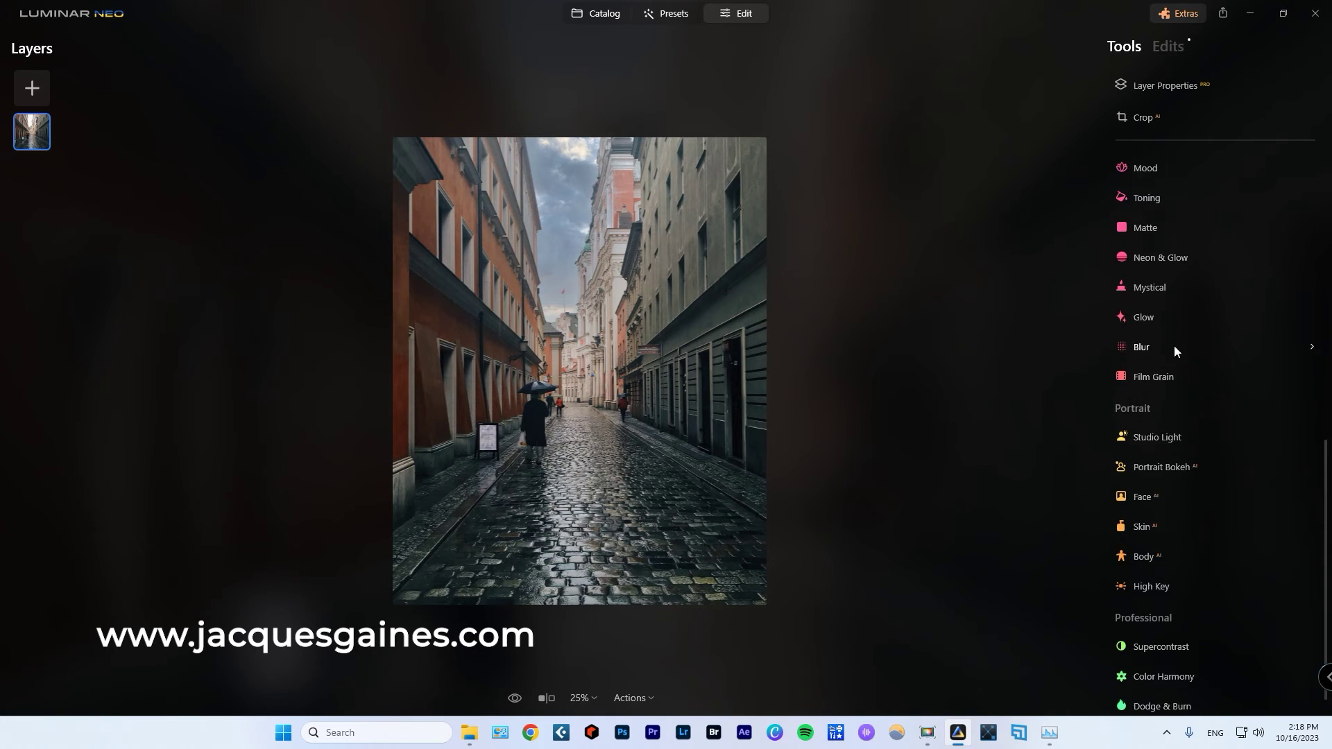
scroll(1167, 346, "up", 10)
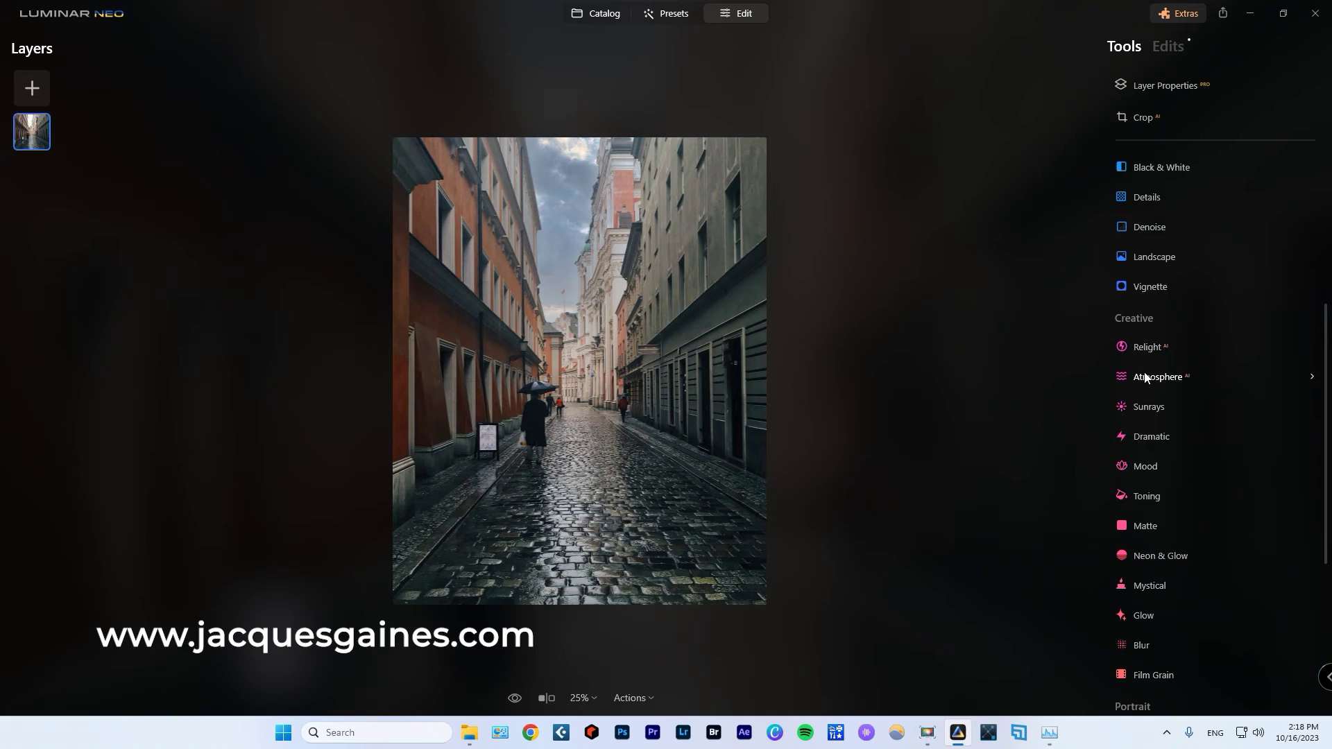
scroll(1160, 374, "down", 5)
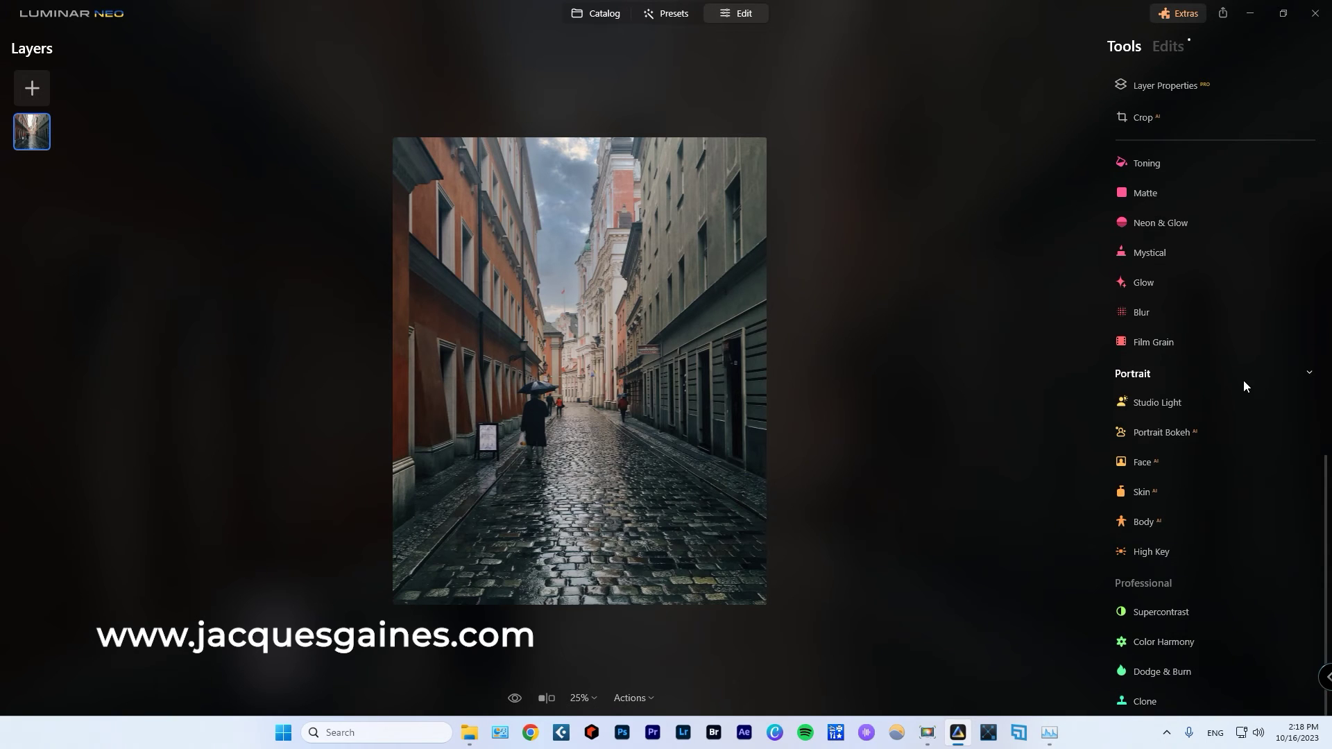
scroll(1243, 383, "up", 10)
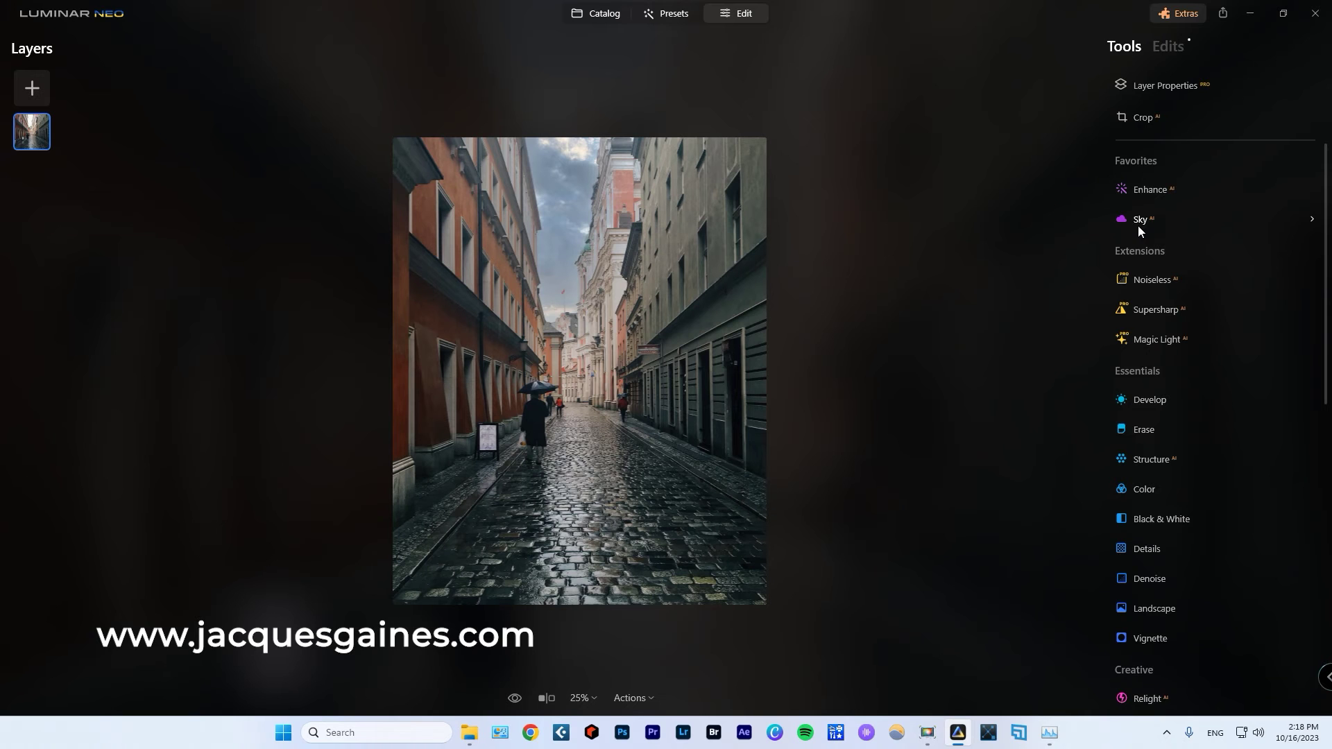
Zoom the cobblestone street photo to about 39% so it fills the canvas height.
left_click(773, 447)
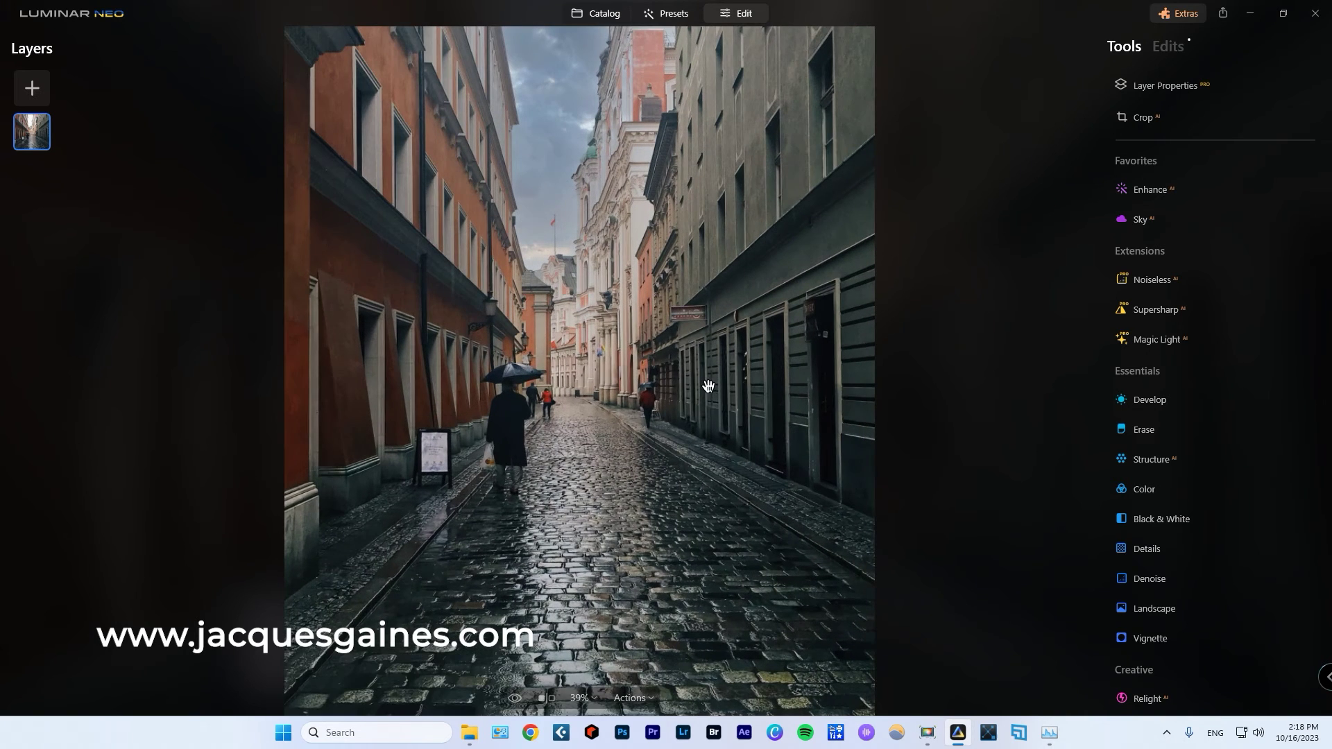
scroll(708, 386, "up", 3)
scroll(711, 385, "down", 4)
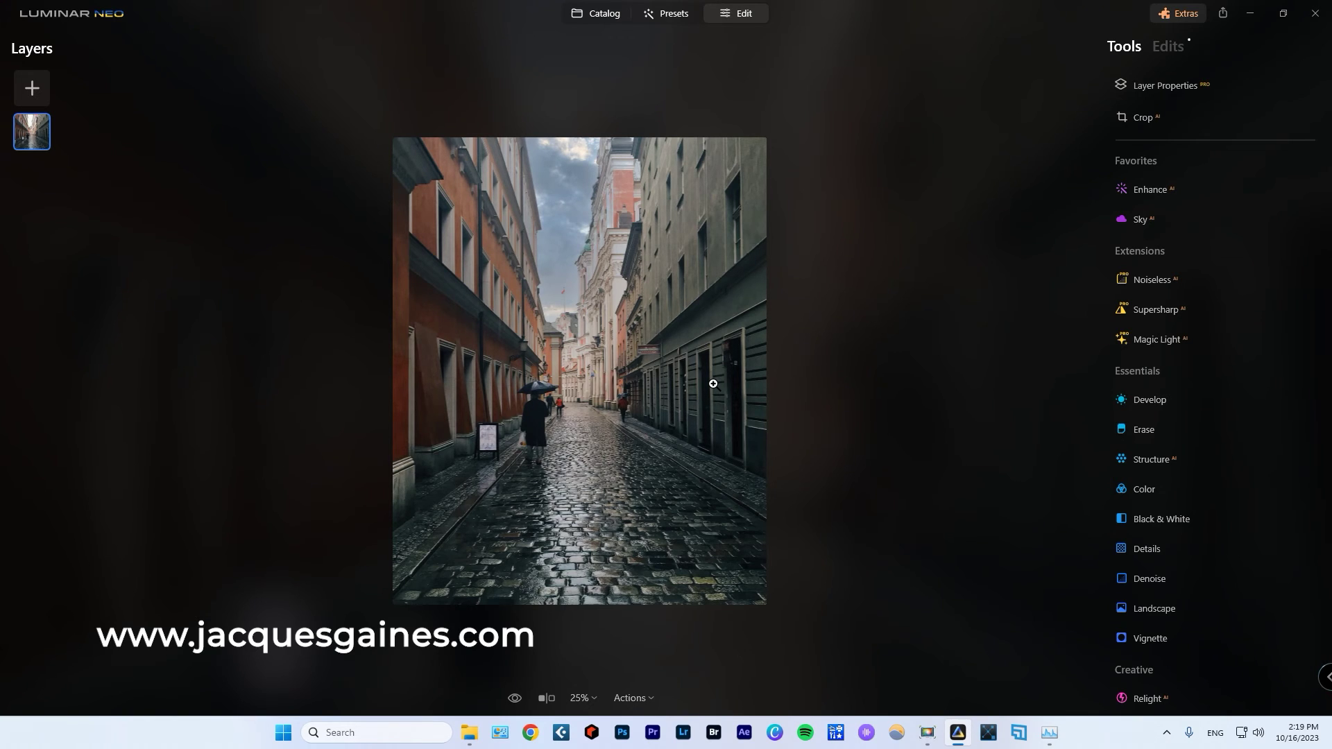
left_click(743, 342)
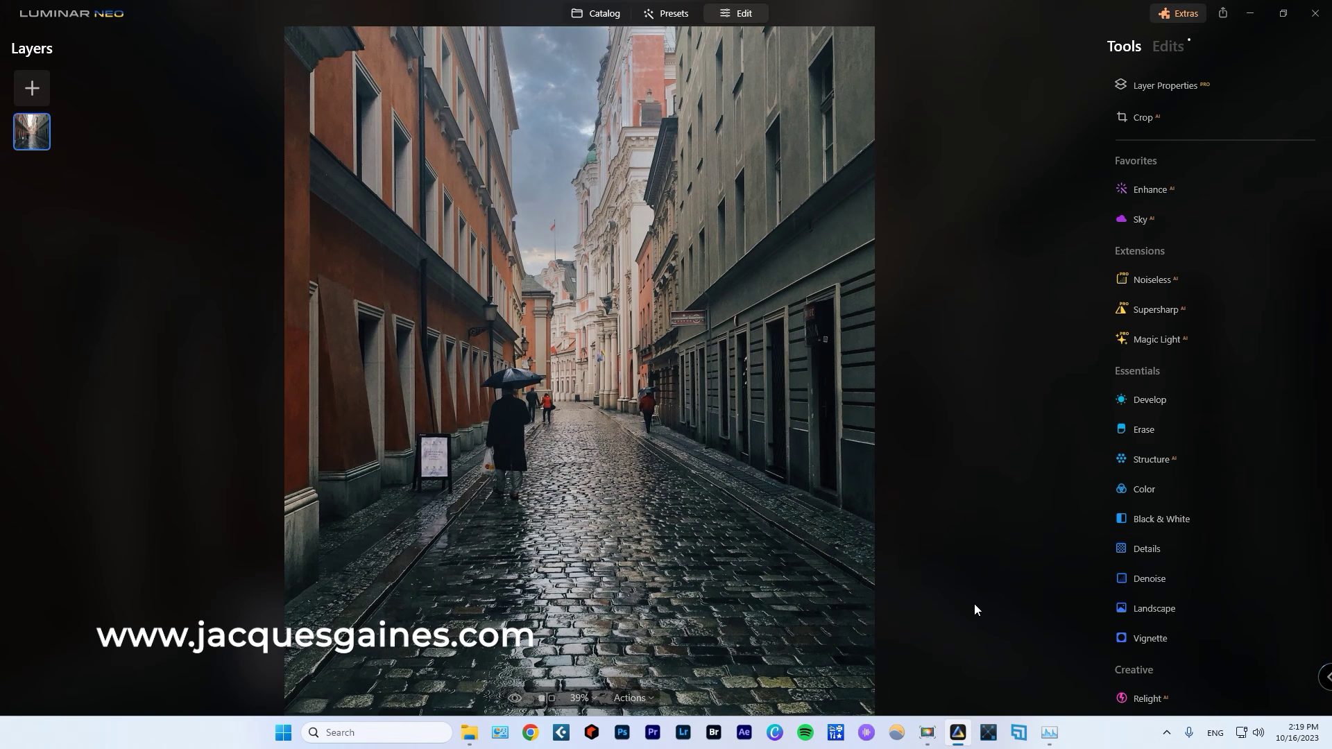